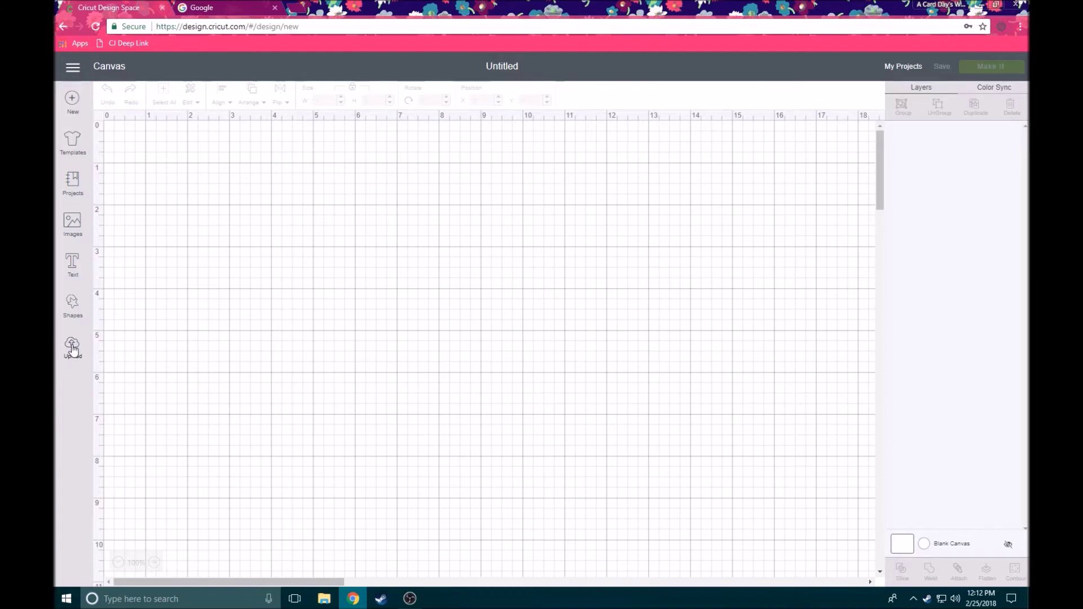
- Open the Upload page and scroll through the recently uploaded images
left_click(73, 349)
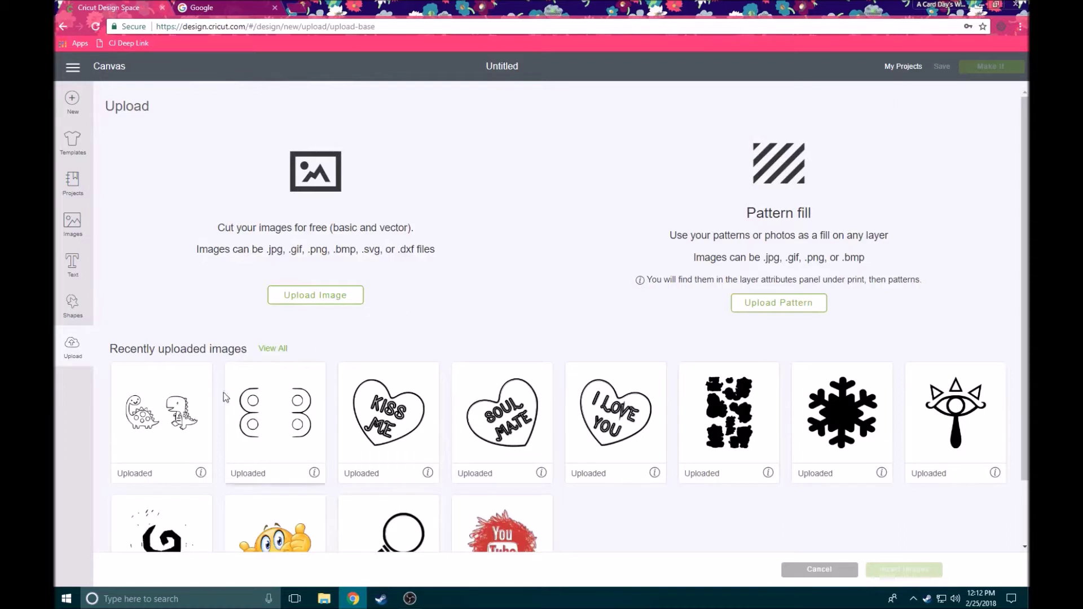
scroll(550, 475, "down", 1)
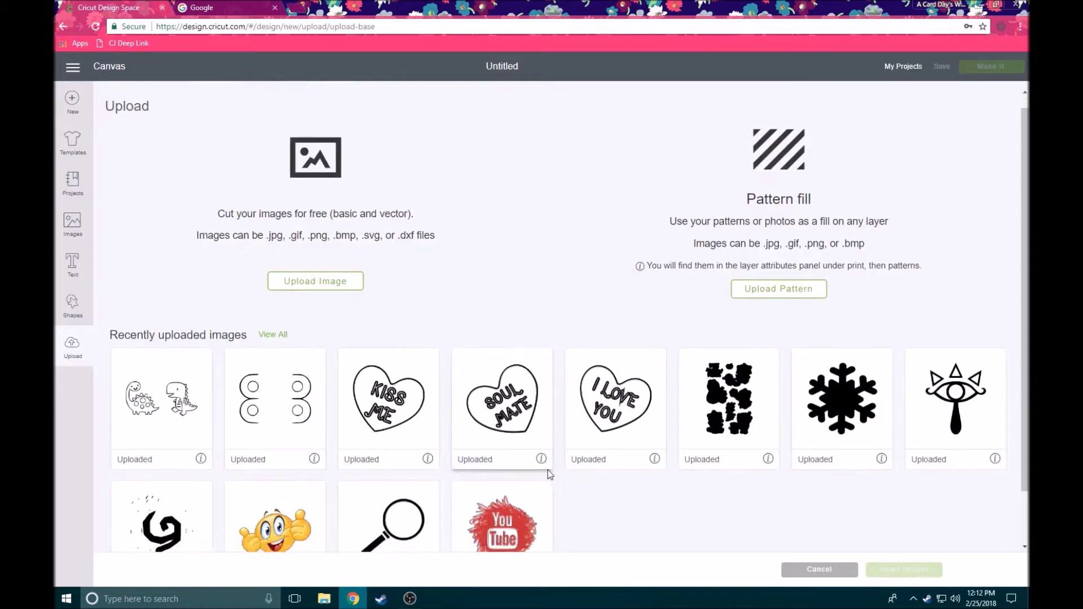
scroll(550, 475, "down", 1)
scroll(547, 475, "up", 2)
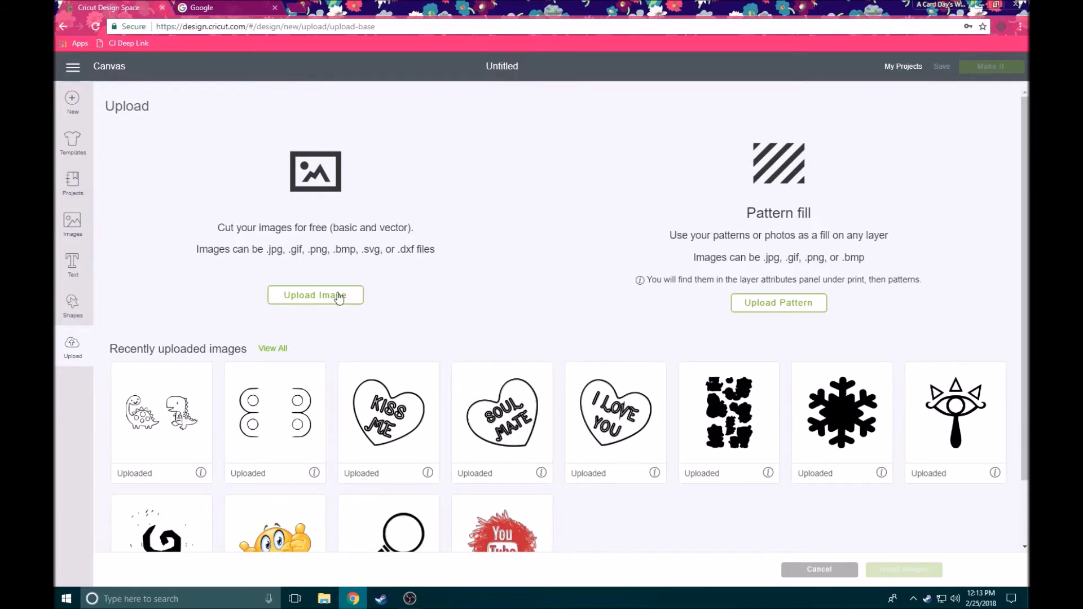
- Start a new image upload, then switch to the Google homepage tab
left_click(318, 299)
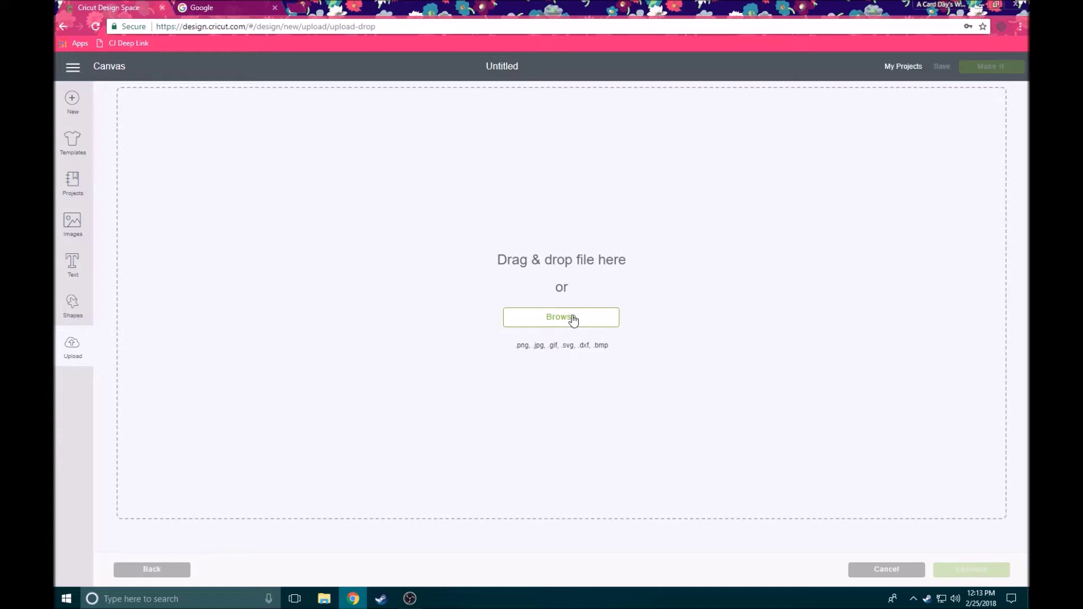
left_click(236, 5)
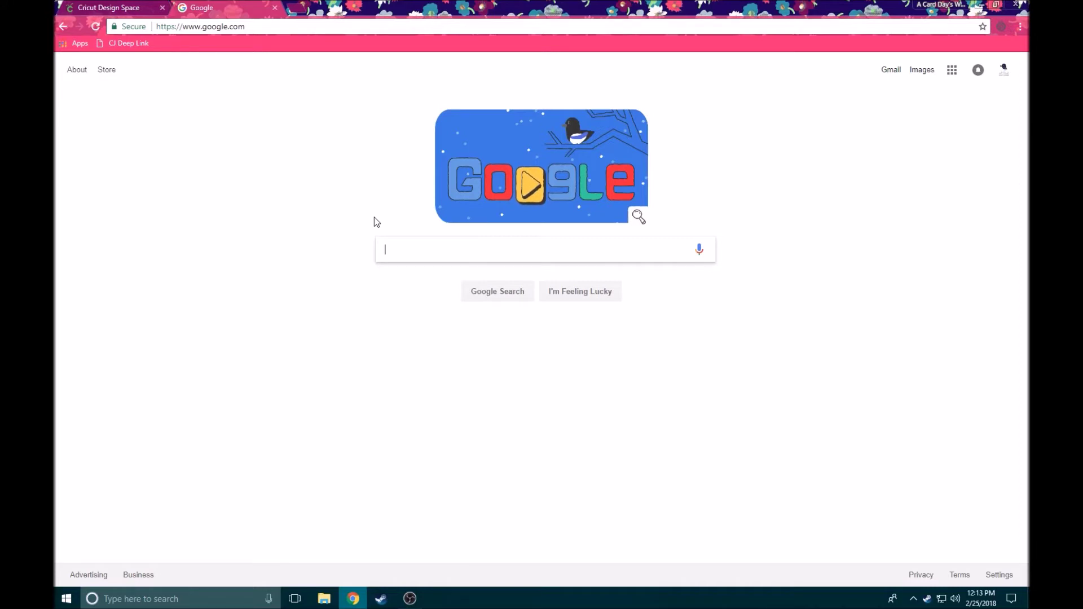
- Search Google for 'OUTLINE OF VIRGINIA' and show the image results
type("OUTLINE ")
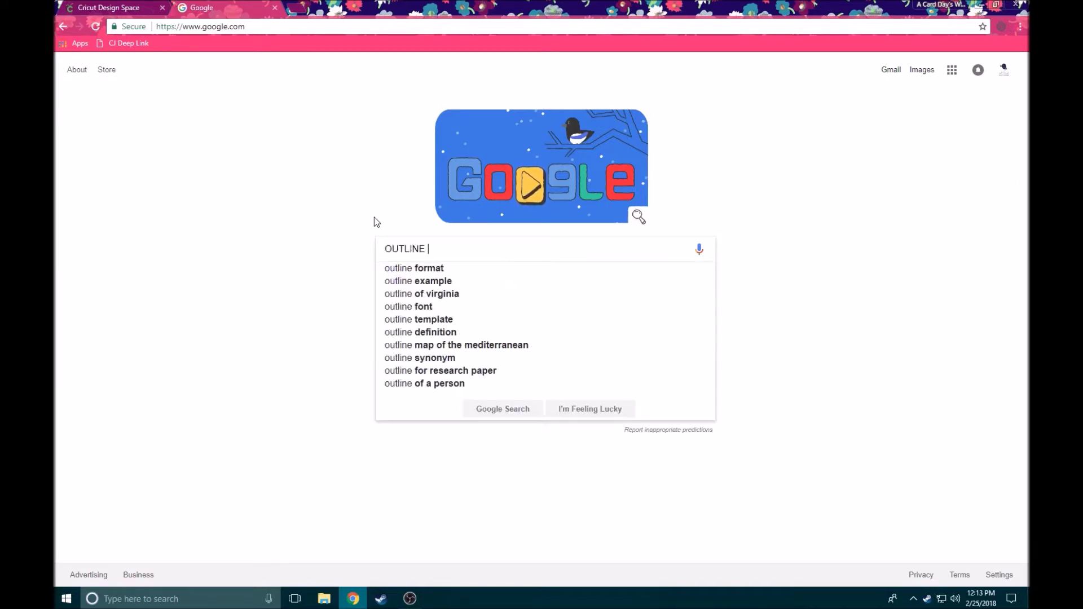
type("OF VIRGIN")
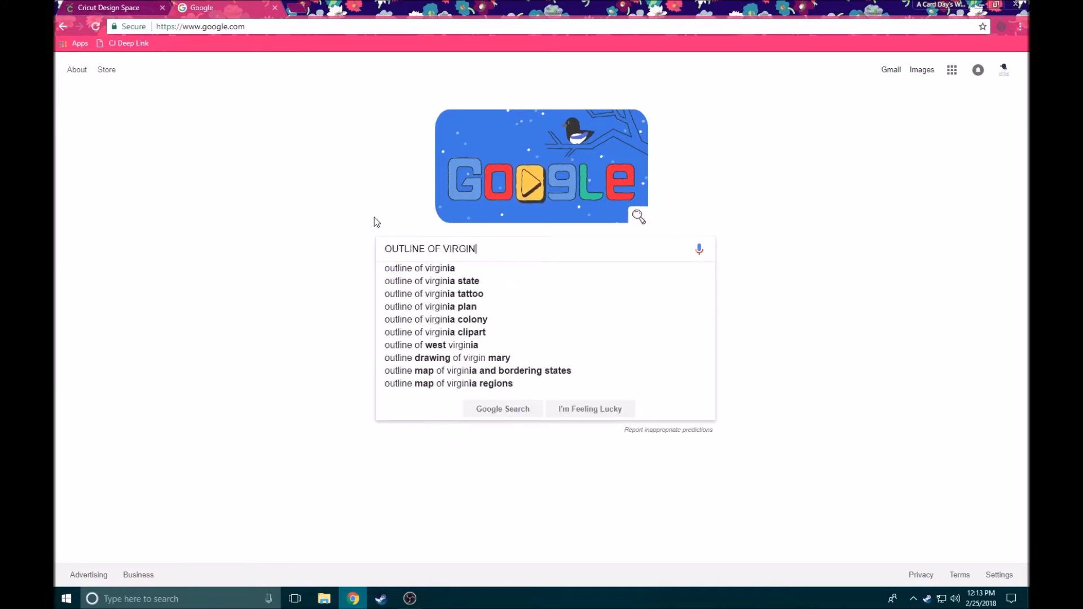
type("IA")
key("Return")
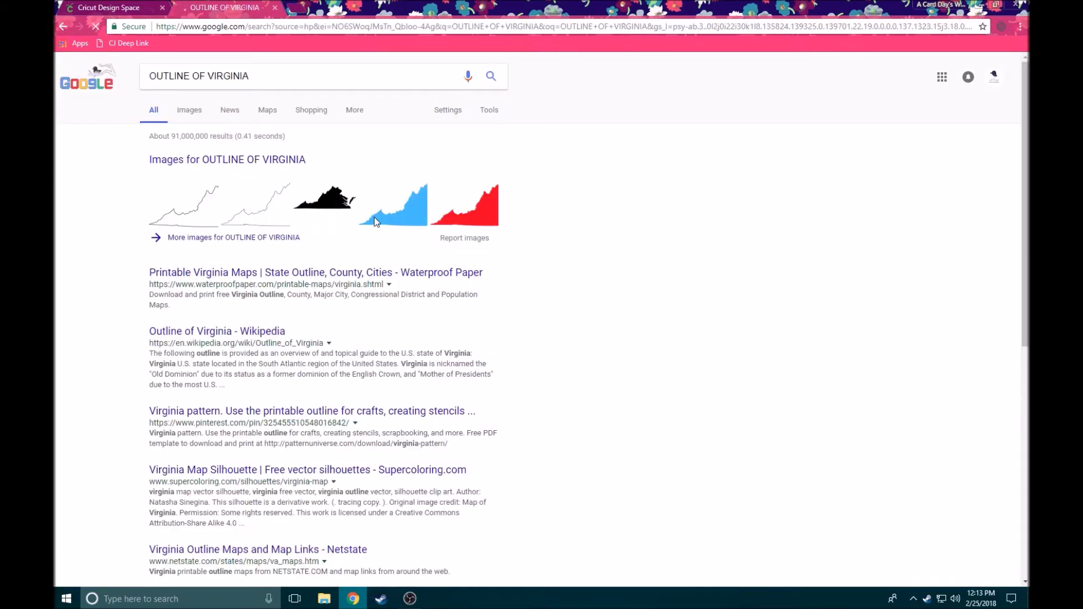
left_click(184, 113)
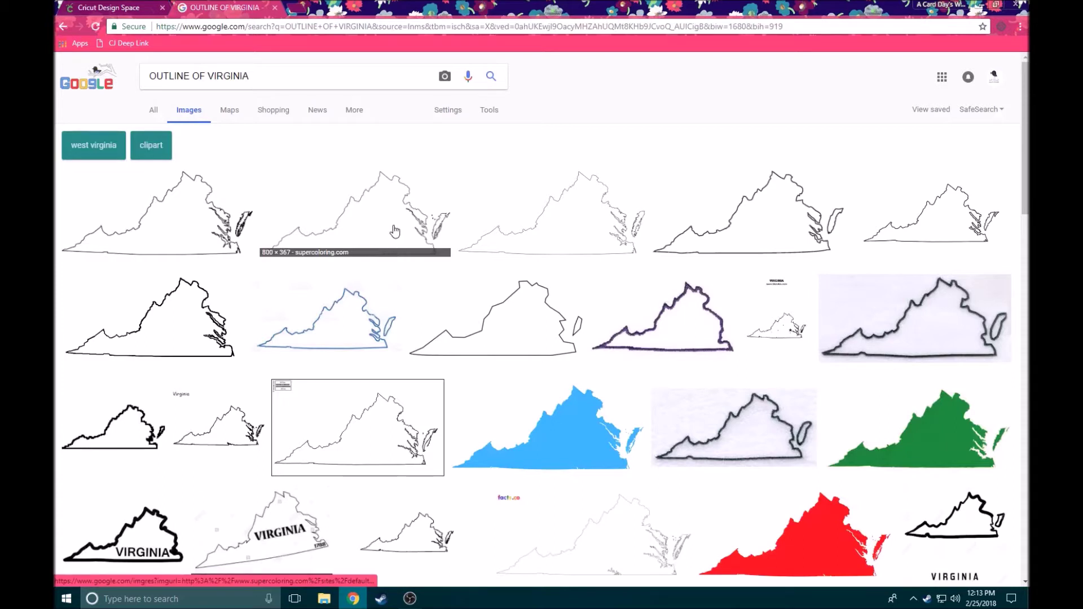
- Browse the Virginia outline images, briefly previewing the red silhouette before moving on
scroll(395, 231, "down", 1)
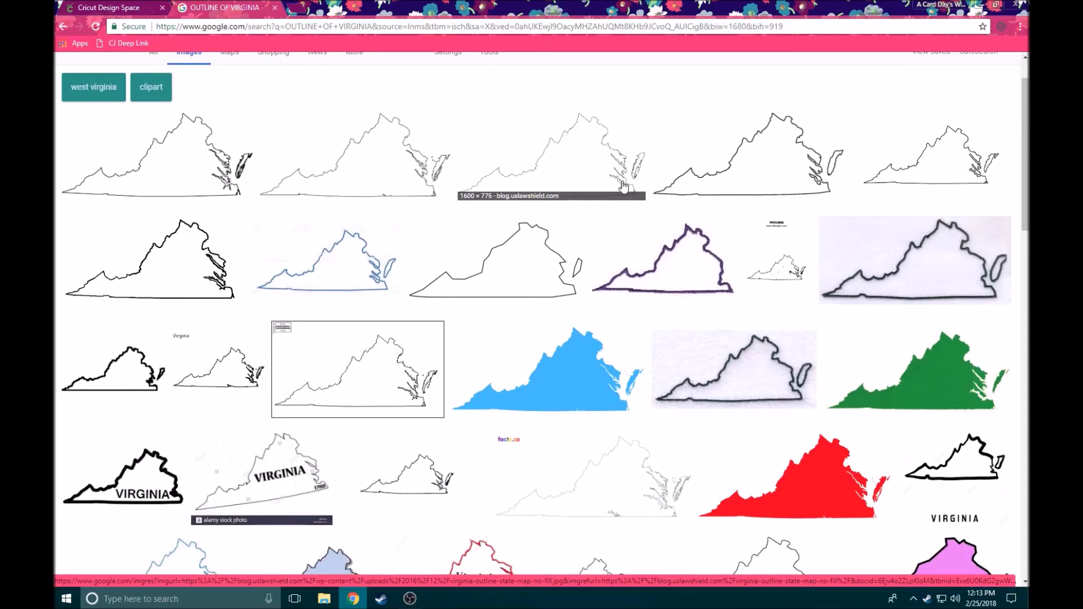
scroll(625, 181, "down", 1)
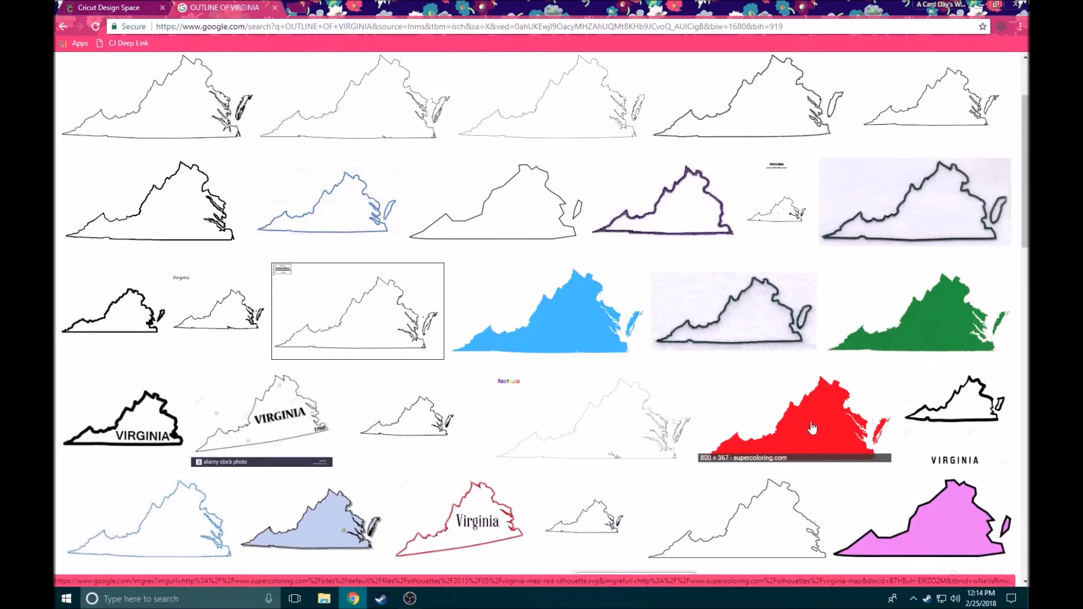
scroll(807, 428, "down", 2)
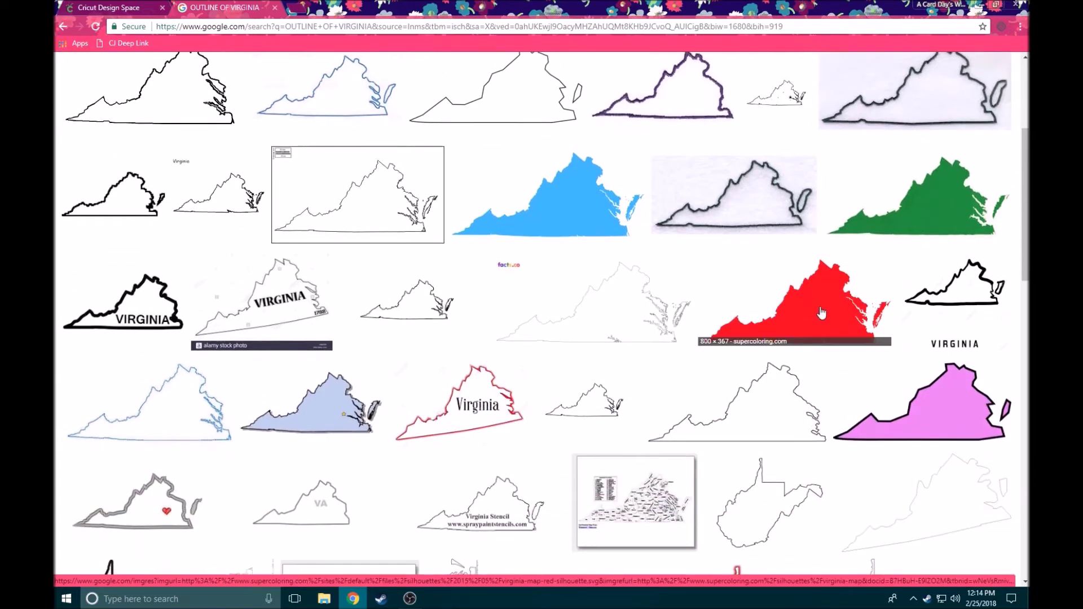
left_click(821, 314)
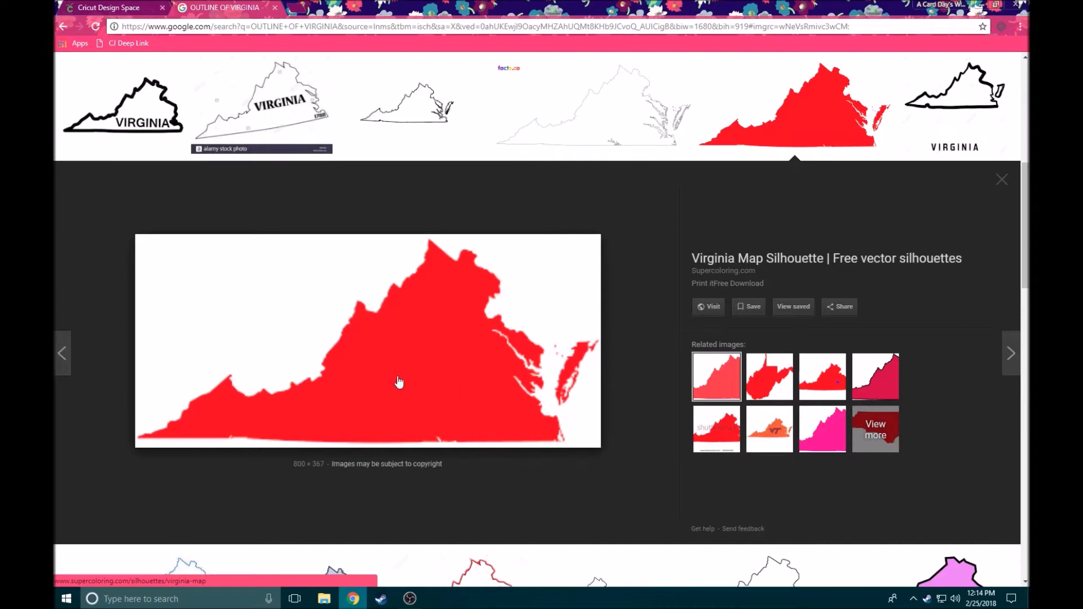
left_click(1003, 182)
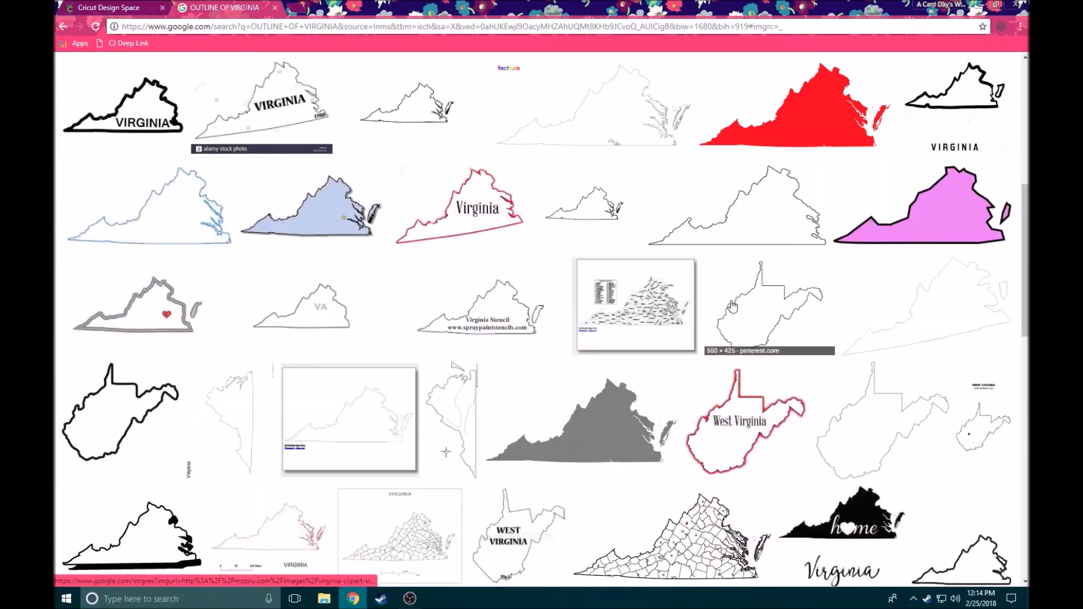
scroll(732, 306, "down", 8)
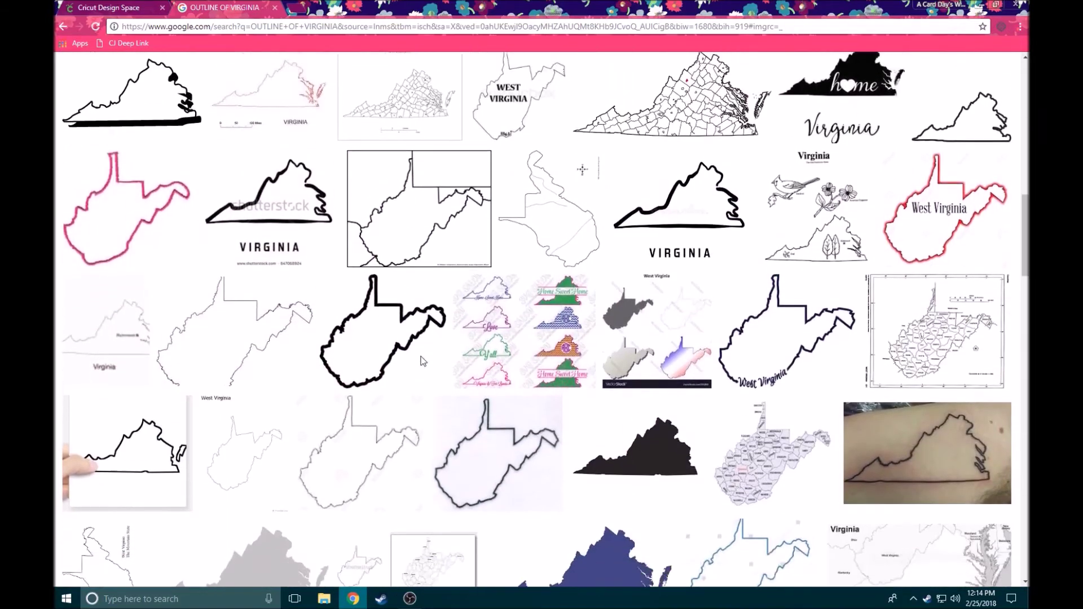
scroll(422, 361, "up", 1)
- Preview the black Virginia silhouette, then the related SP Stencils 'Virginia State Stencil' and bring up its options
left_click(662, 489)
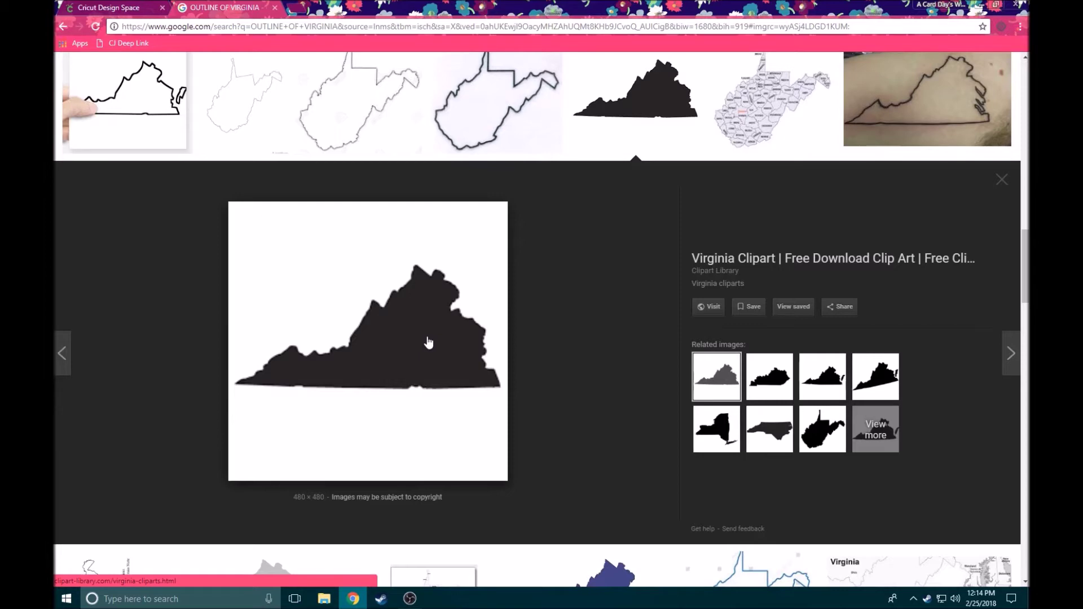
left_click(822, 377)
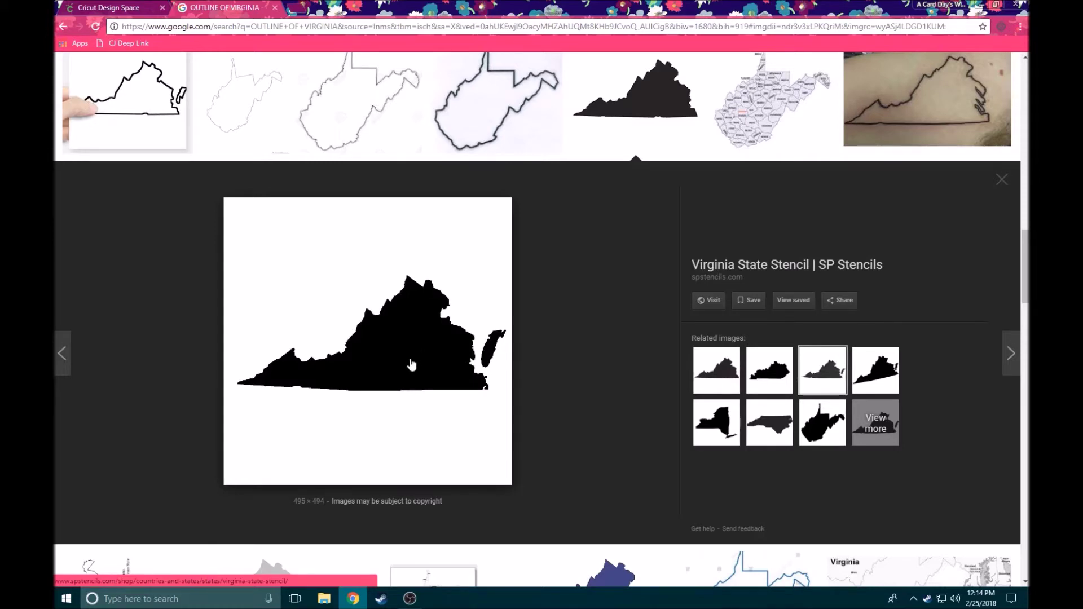
right_click(401, 361)
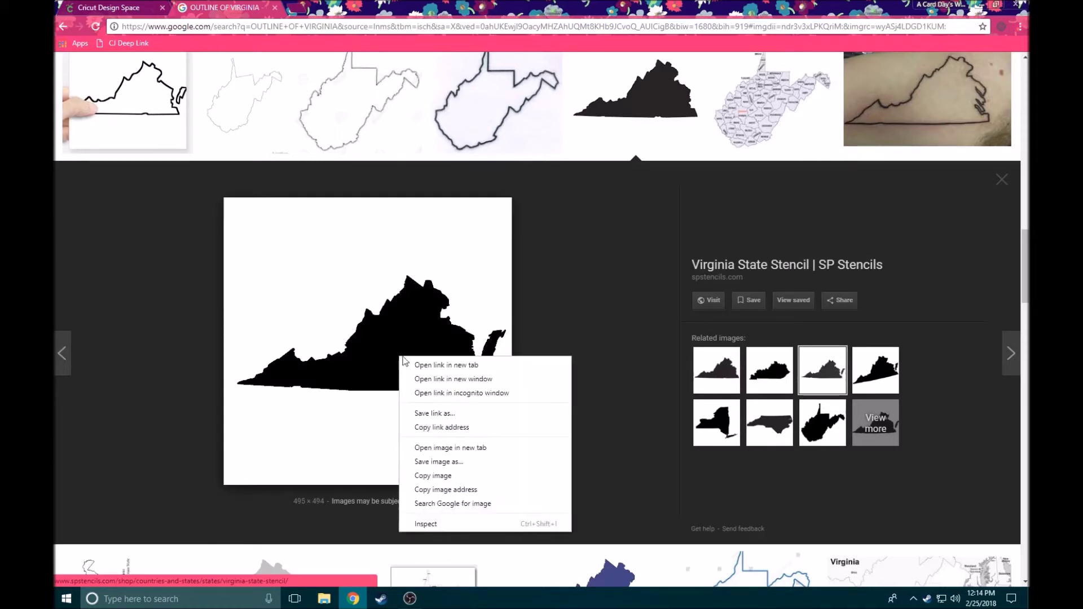
right_click(403, 323)
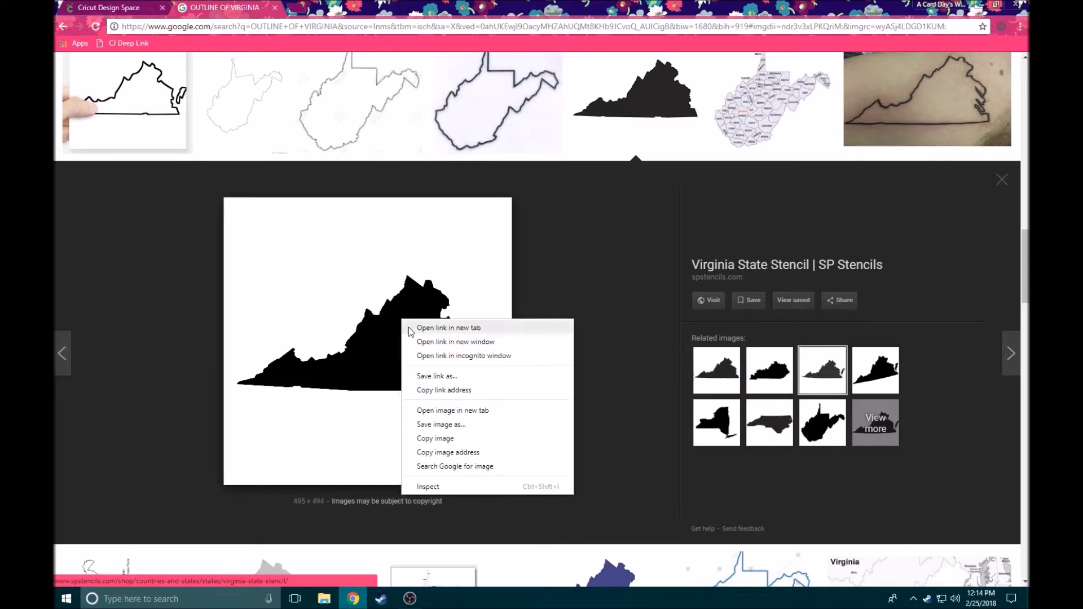
- Save the stencil image to Downloads as VIRGINIA.gif and dismiss the download bar
left_click(446, 425)
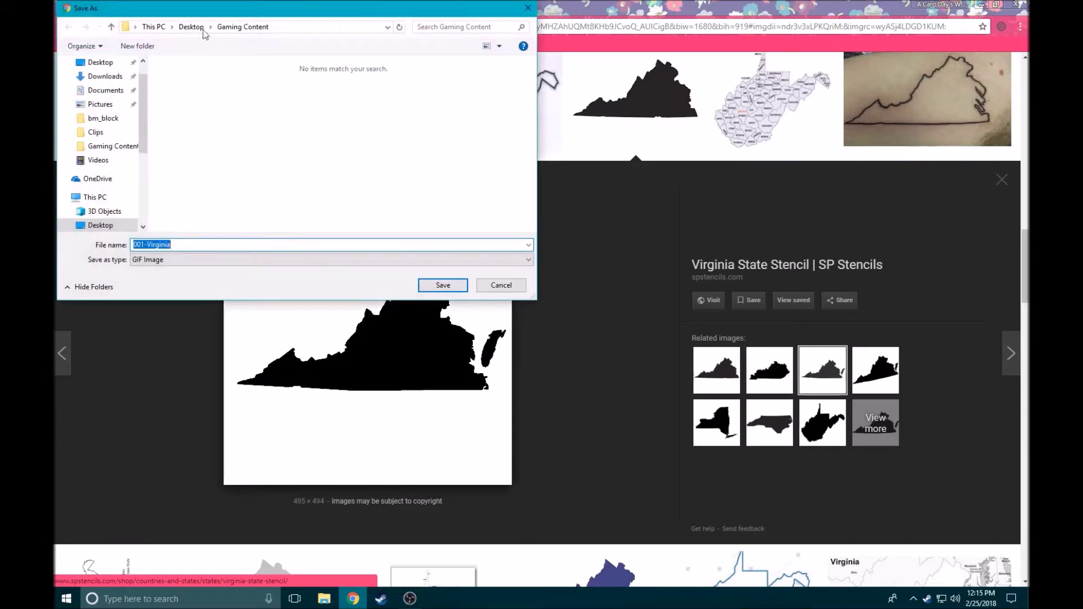
left_click(99, 79)
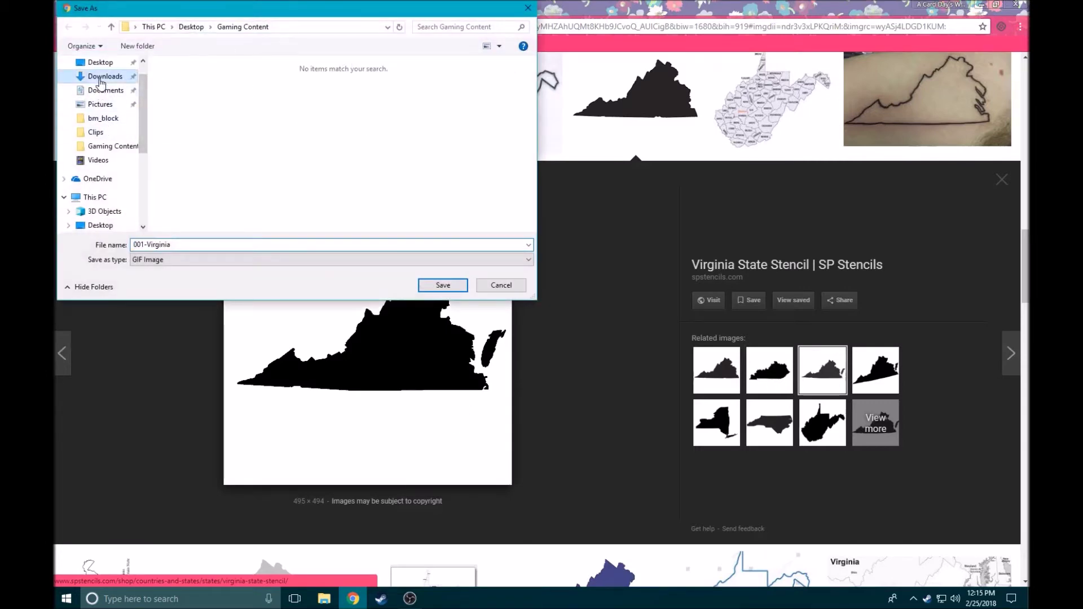
left_click(211, 244)
key("ctrl+a")
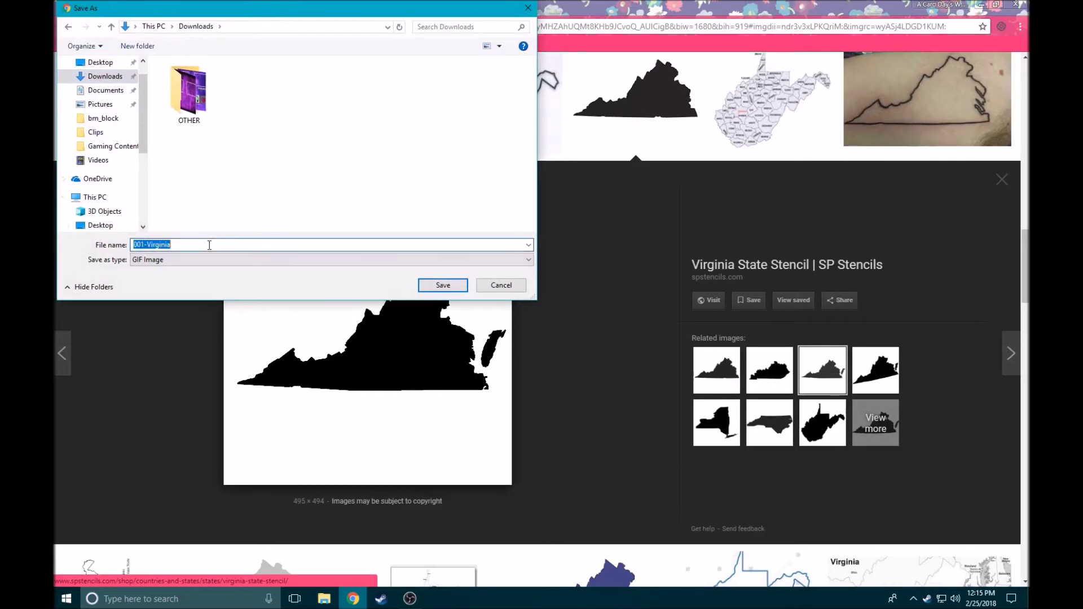
type("VIRGINIA")
left_click(443, 285)
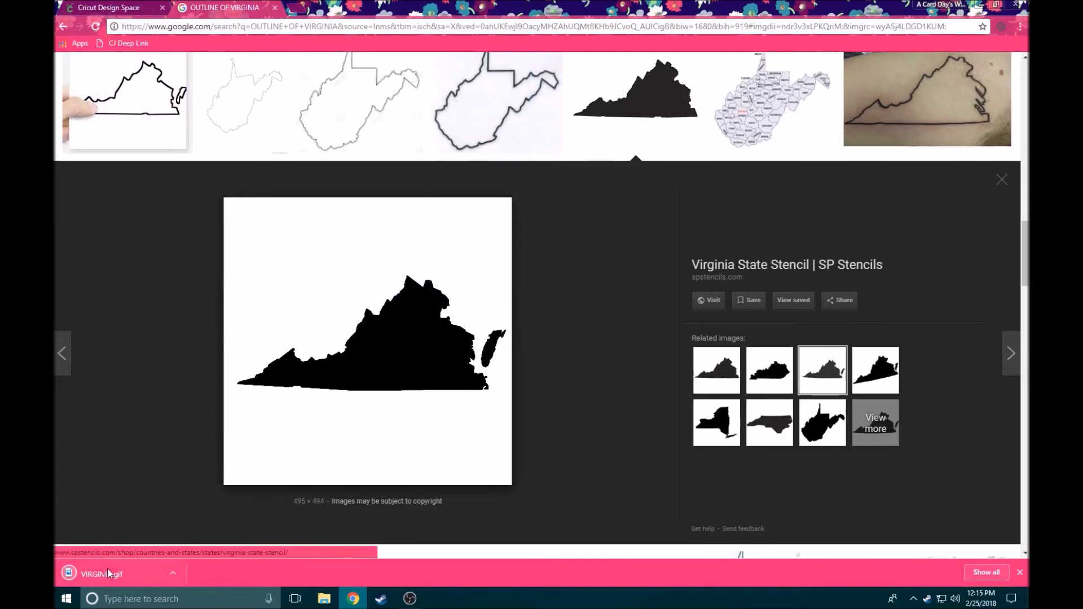
left_click(1021, 573)
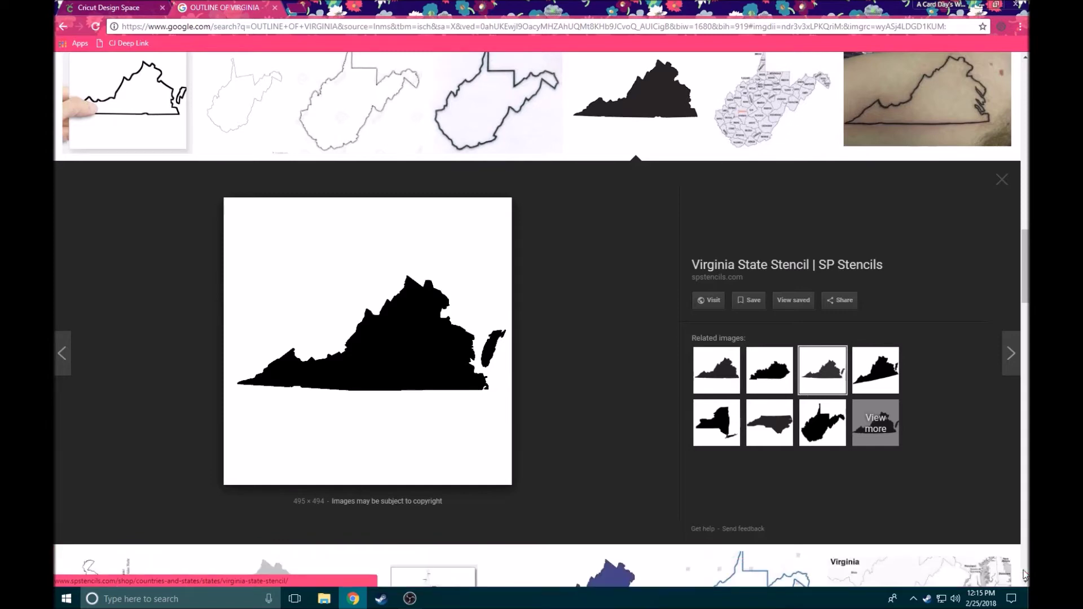
- Back in Cricut Design Space, browse to Downloads and select the VIRGINIA file
left_click(138, 9)
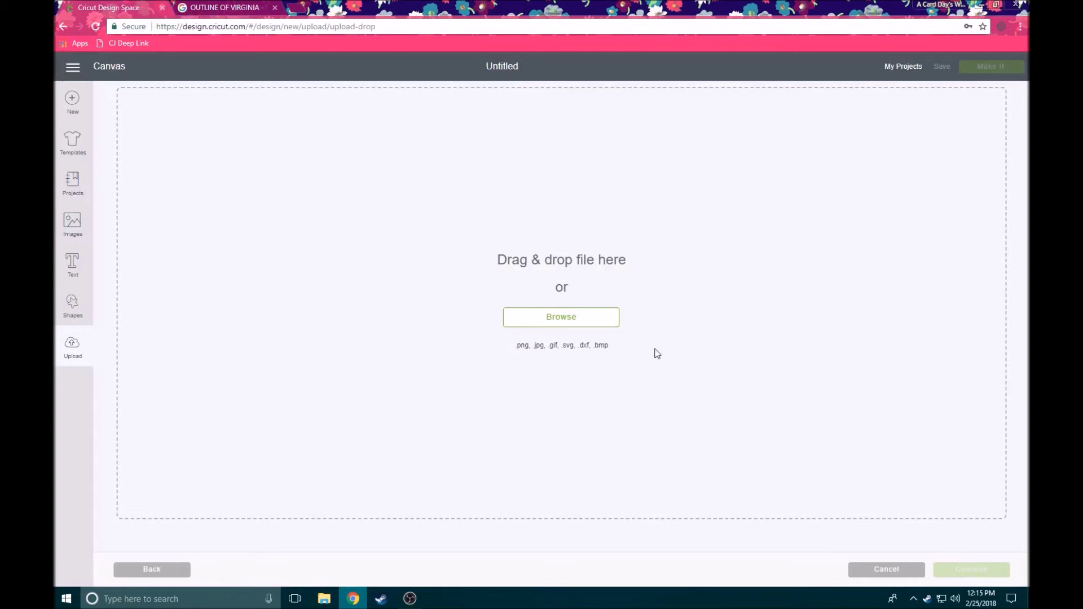
left_click(570, 322)
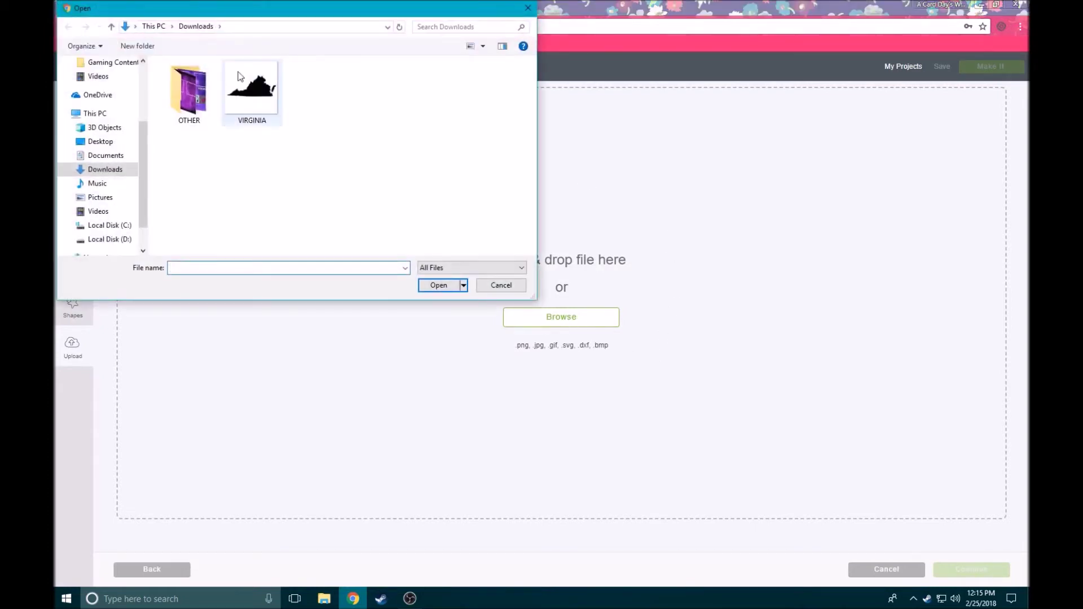
left_click(258, 107)
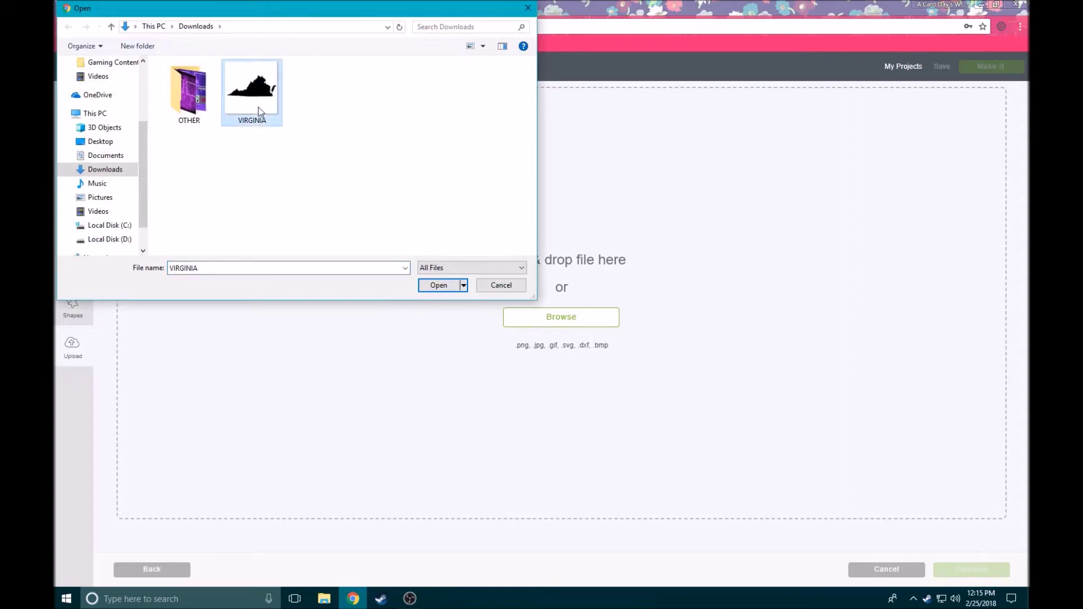
- Open the VIRGINIA file so it loads into the Upload image screen
left_click(440, 289)
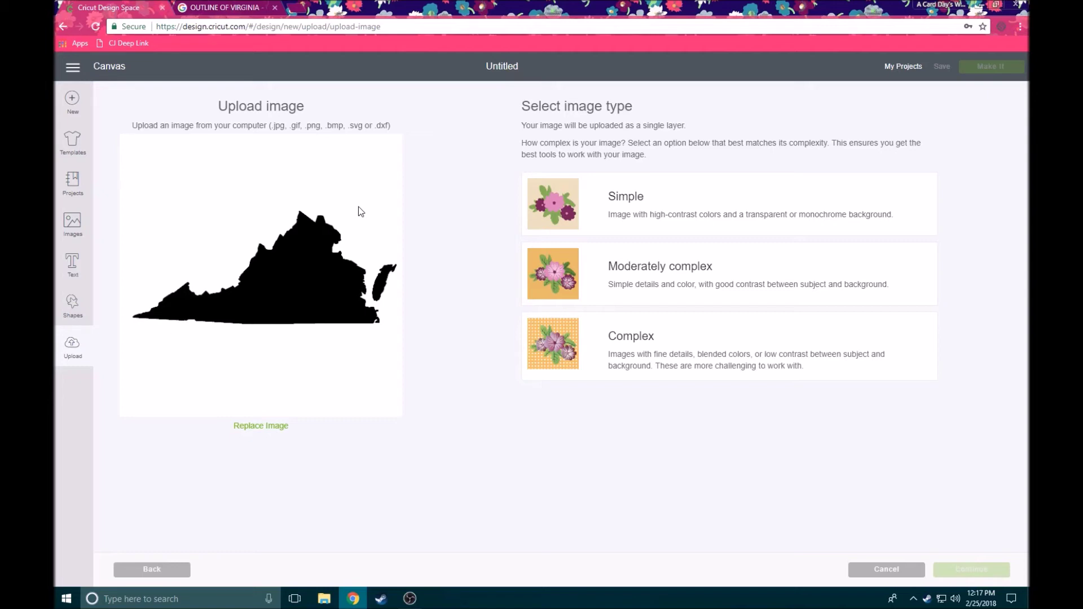
- Mark the upload as a Simple image and erase its grey background in Select & erase
left_click(660, 200)
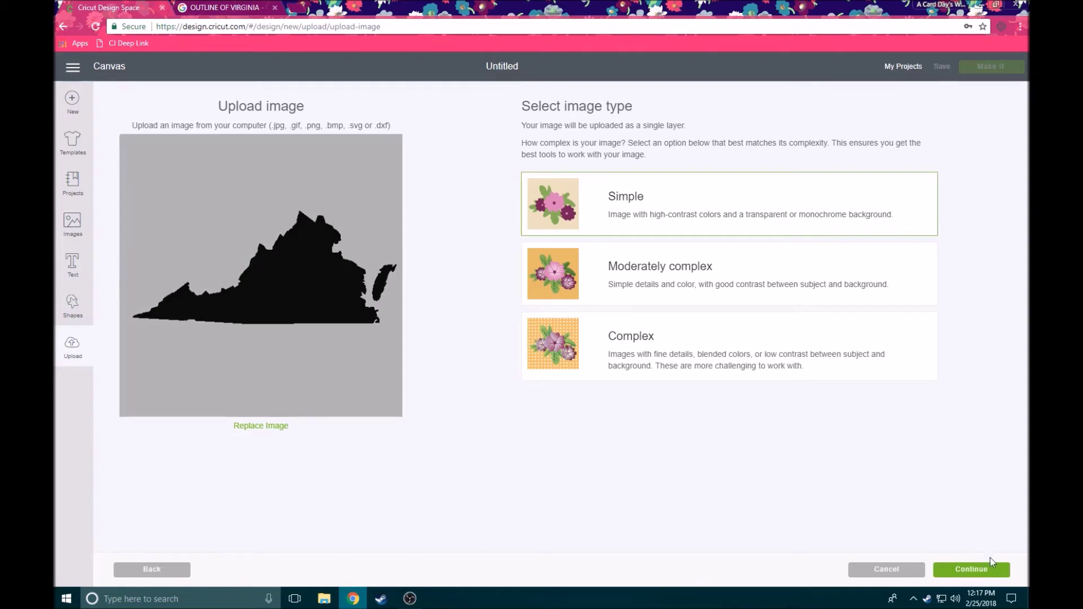
left_click(971, 570)
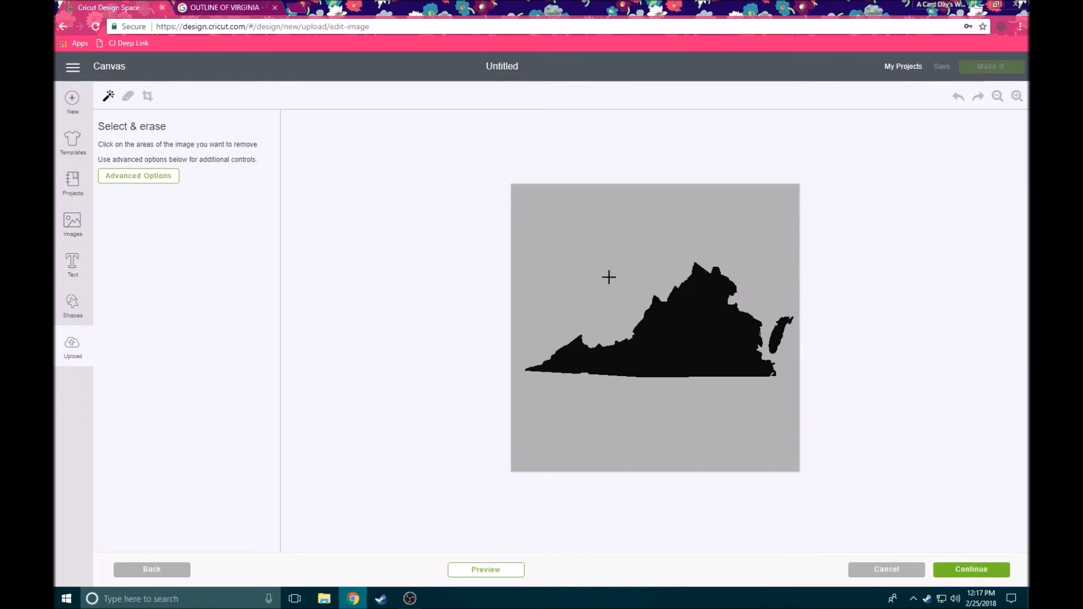
left_click(608, 277)
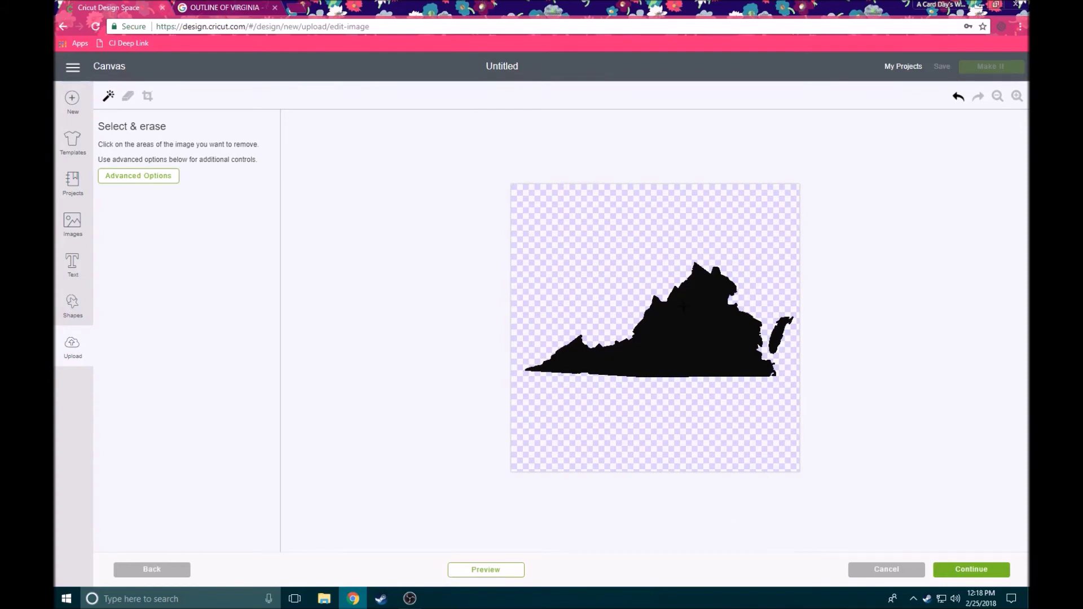
- Continue to the Name & tag step with the image named VIRGINIA
left_click(975, 568)
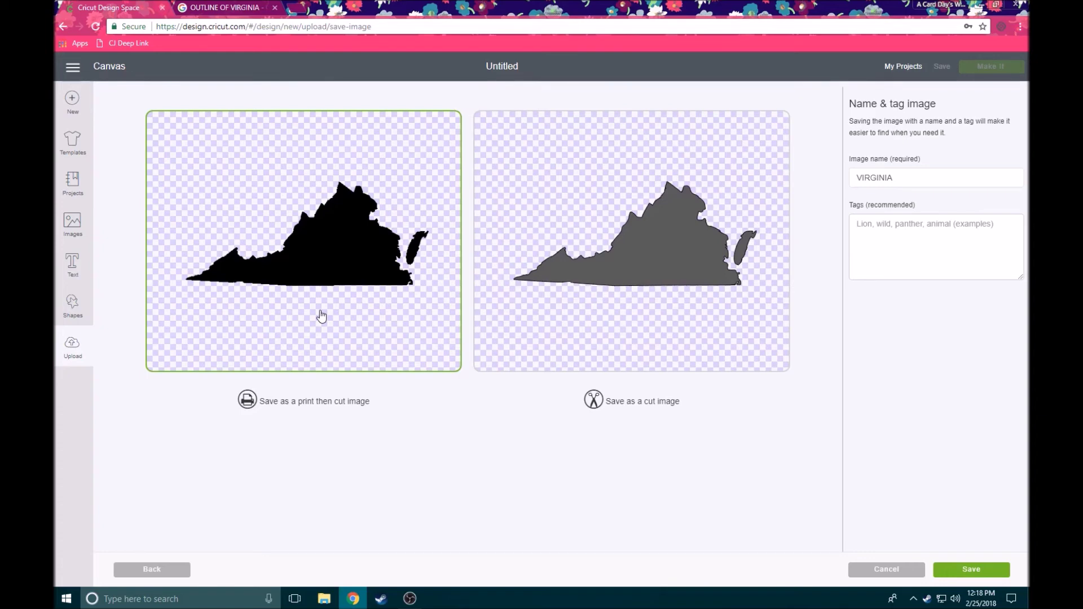
- Choose 'Save as a cut image' for the VIRGINIA upload and save it
left_click(646, 324)
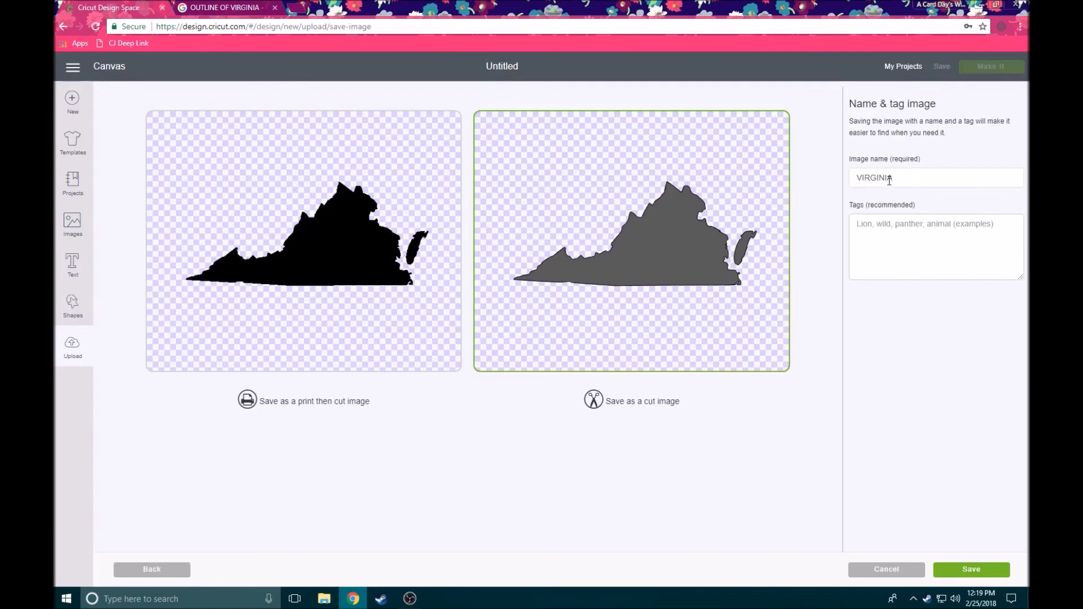
left_click(876, 229)
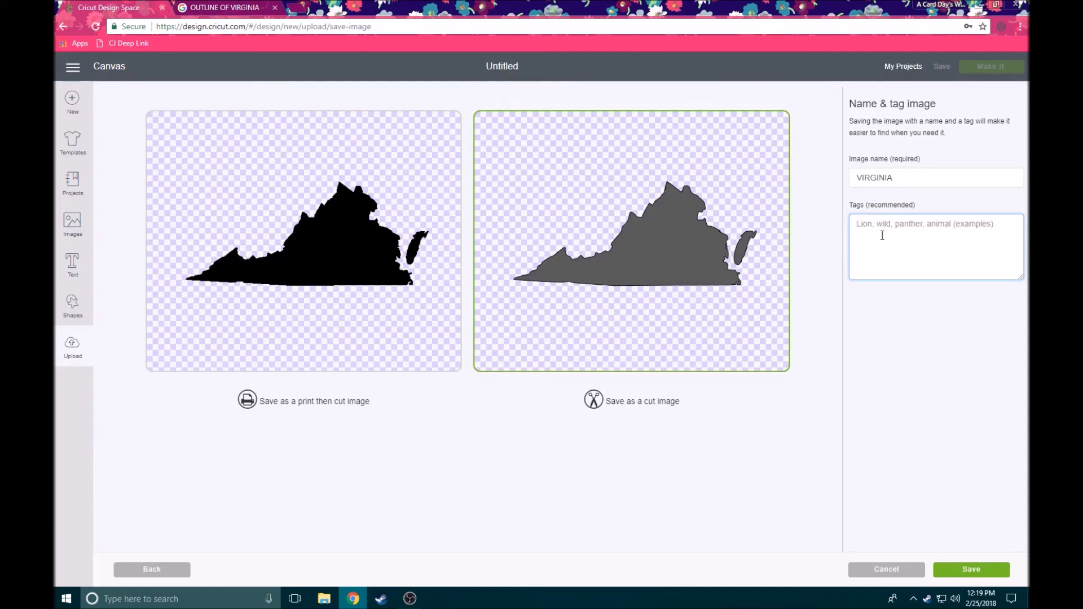
left_click(937, 572)
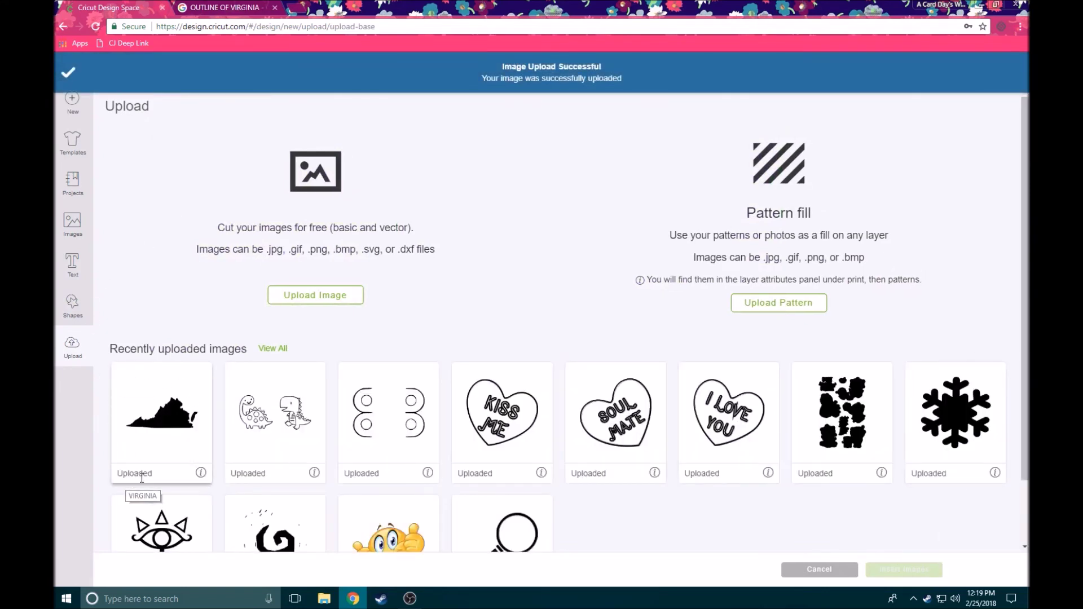
- Insert the VIRGINIA image from Recently uploaded images onto the canvas
left_click(168, 429)
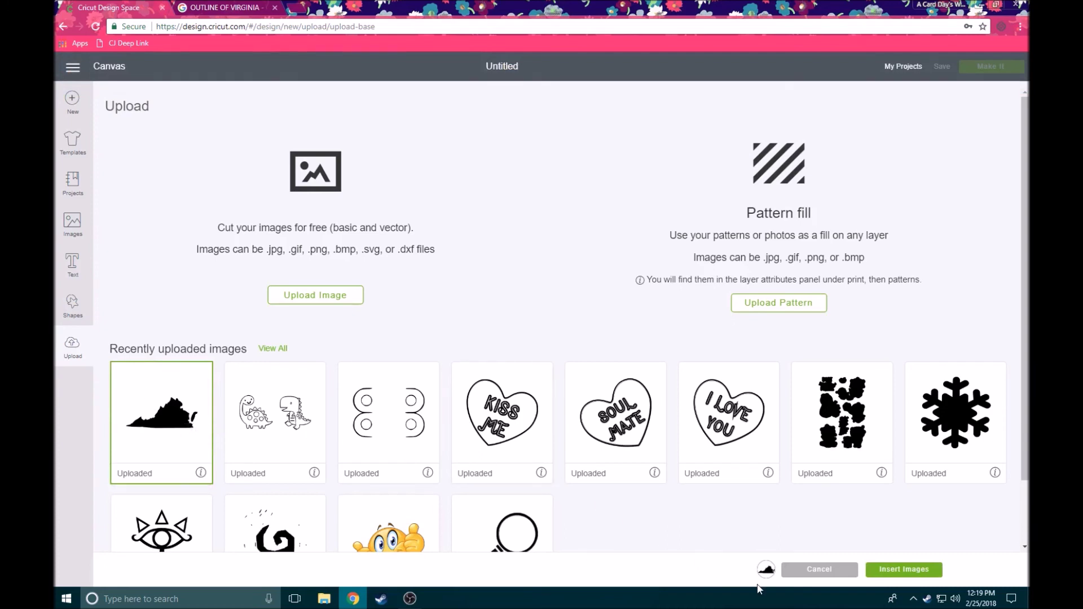
left_click(905, 570)
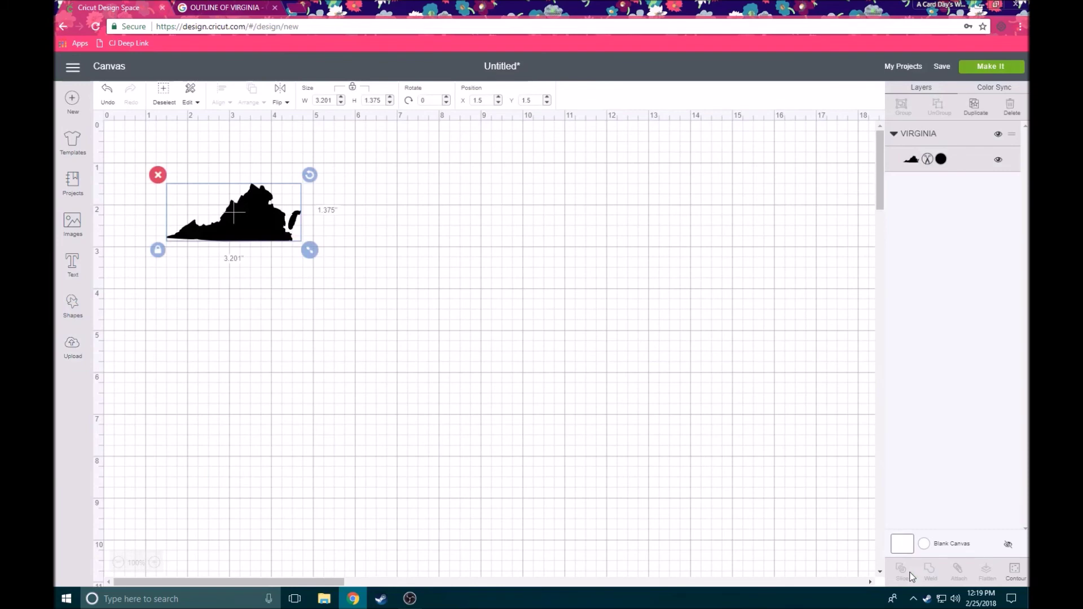
- Center the VIRGINIA silhouette on the canvas and enlarge it to 6.604 × 2.836 in
left_click_drag(241, 237, 421, 321)
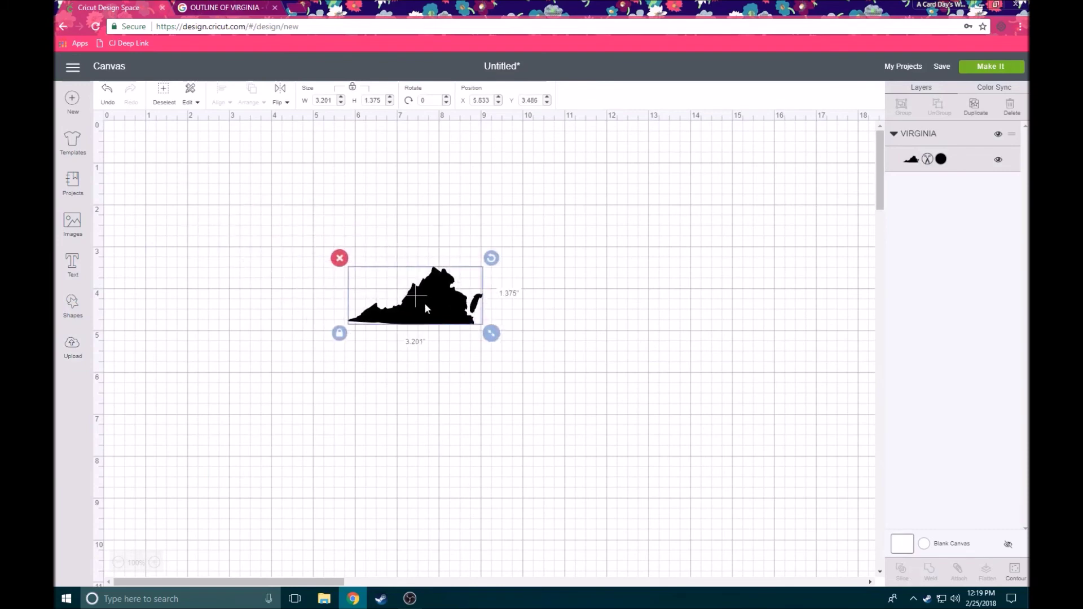
left_click_drag(495, 346, 636, 423)
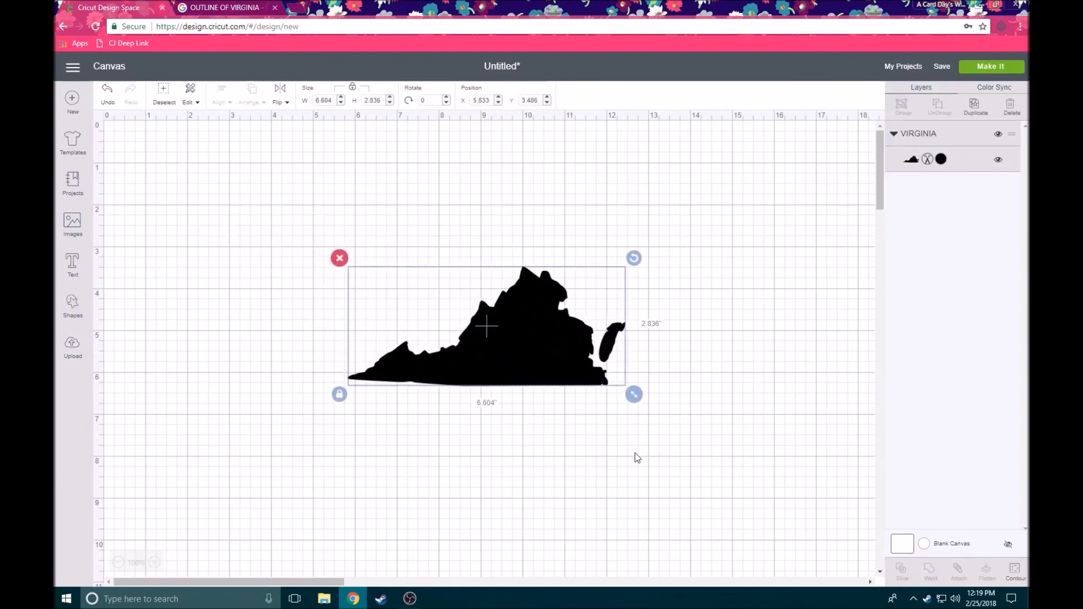
left_click_drag(536, 349, 510, 326)
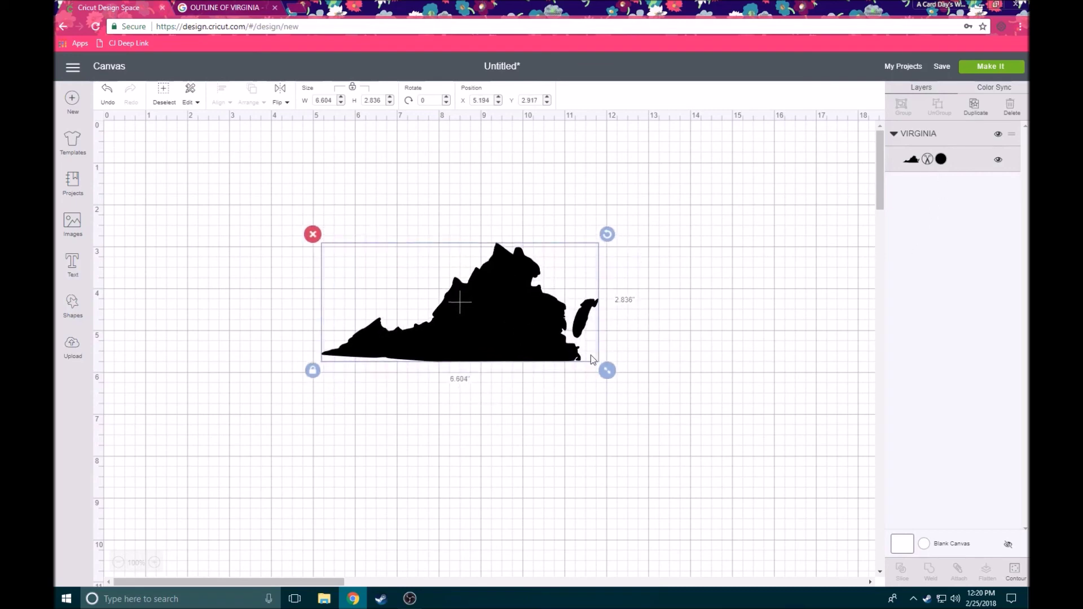
left_click(700, 335)
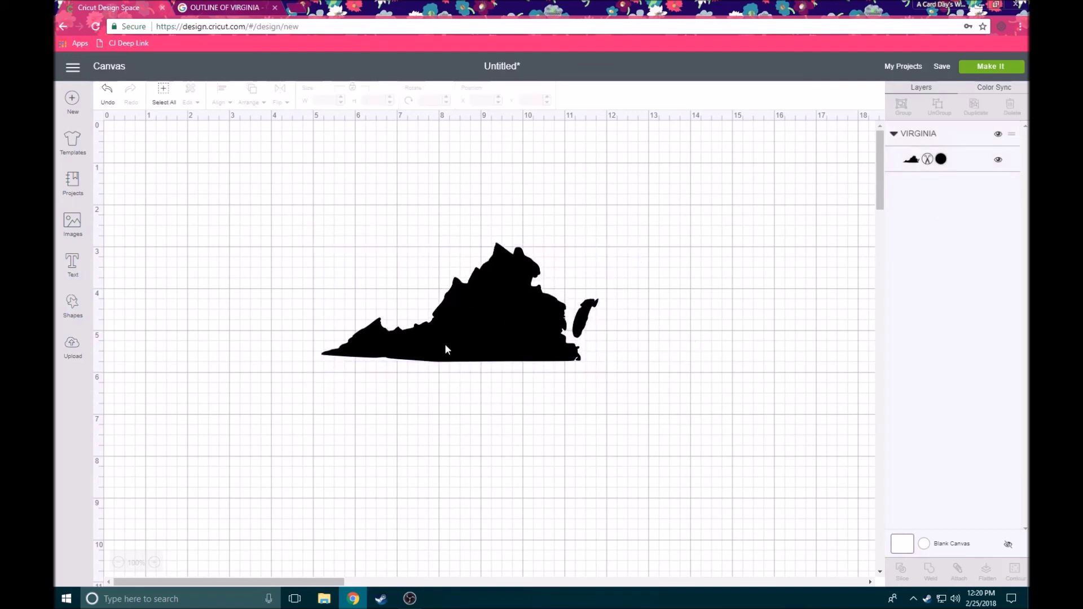
left_click(507, 326)
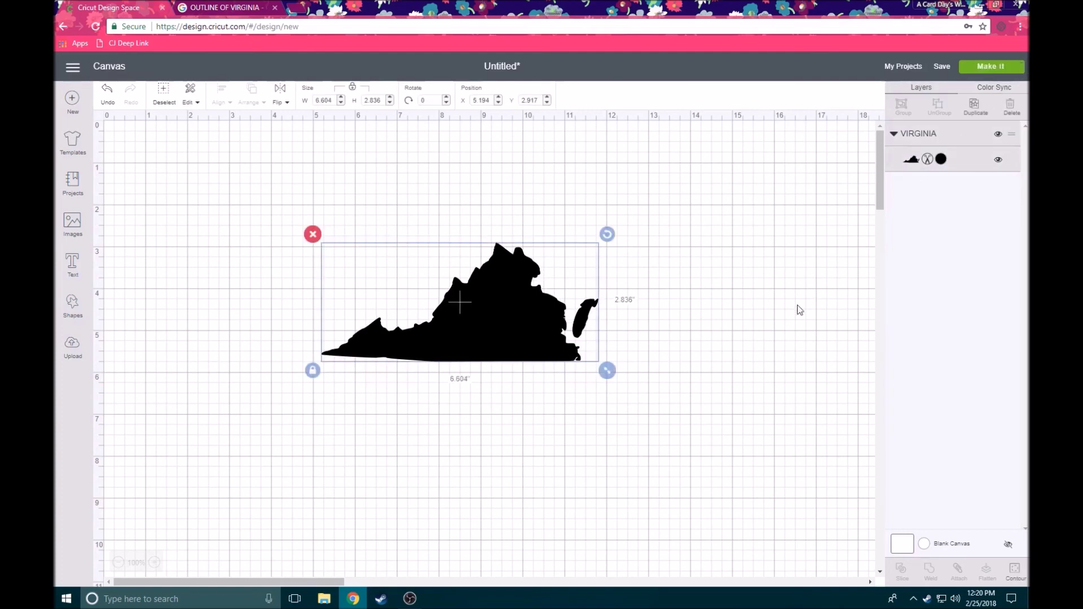
left_click(739, 321)
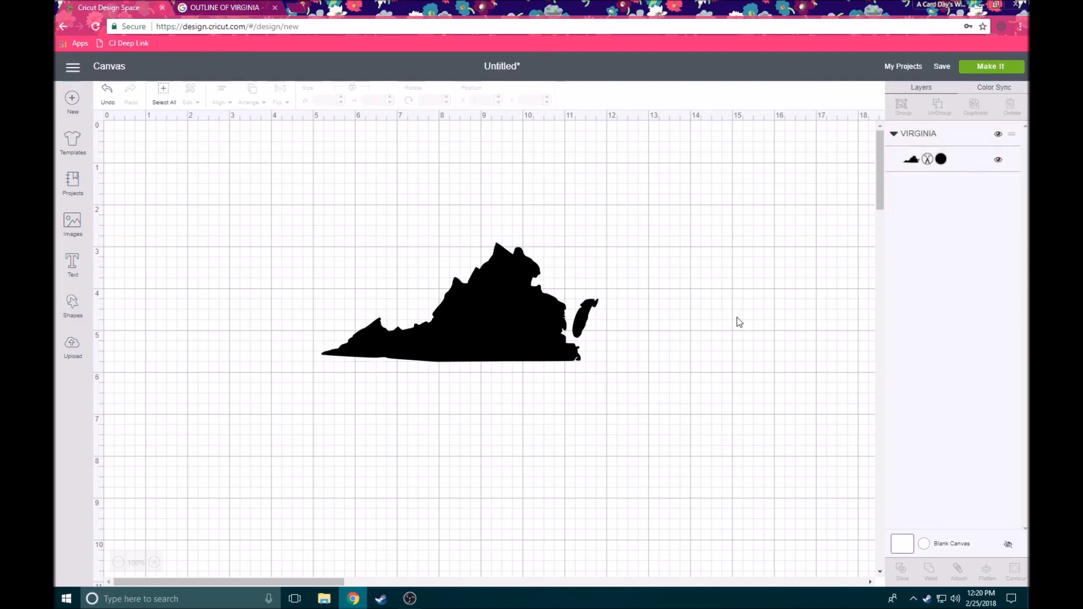